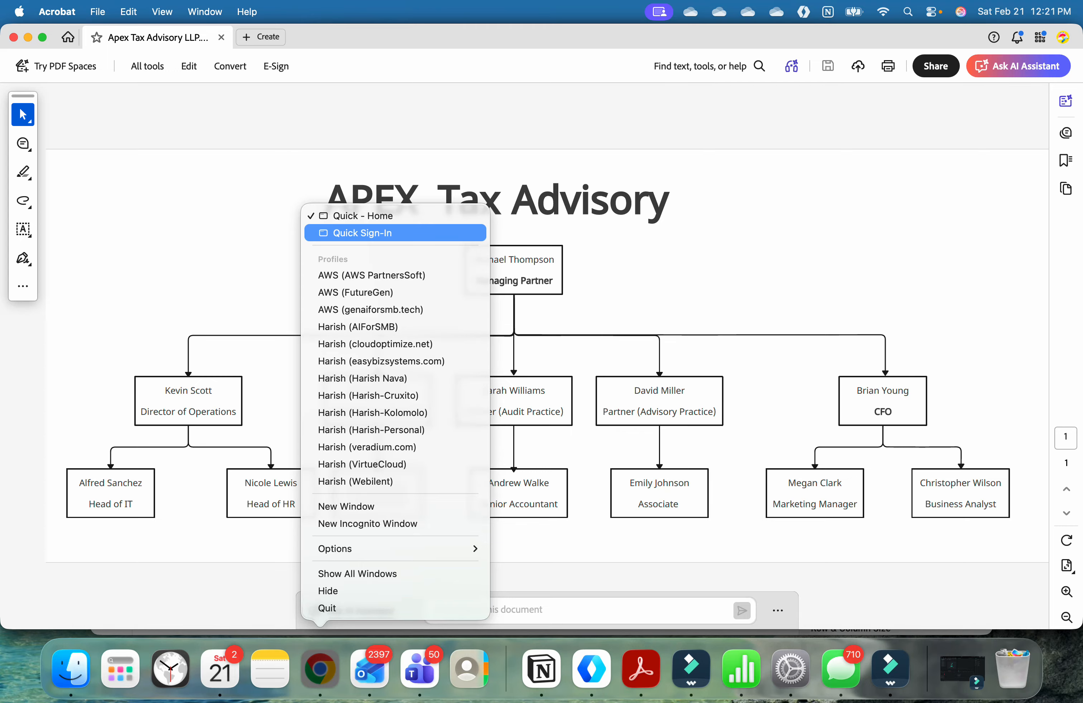
Step: Open the list of spaces in Amazon Quick in Chrome, and consult the APEX organization chart in Acrobat before returning to it
click(356, 215)
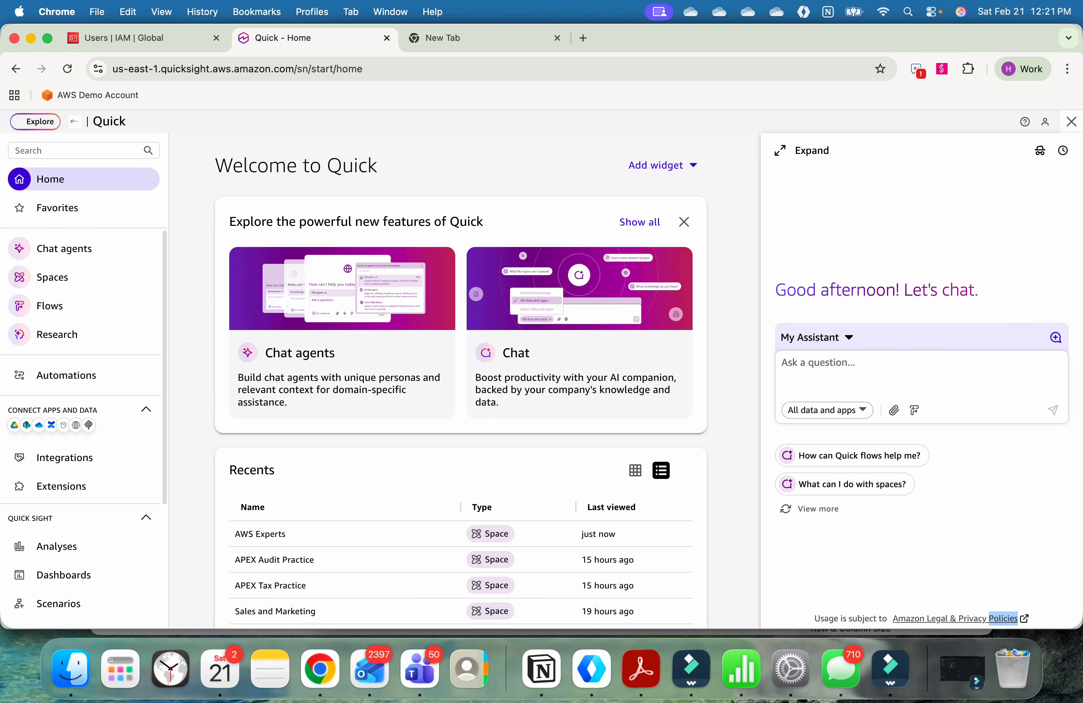
click(53, 277)
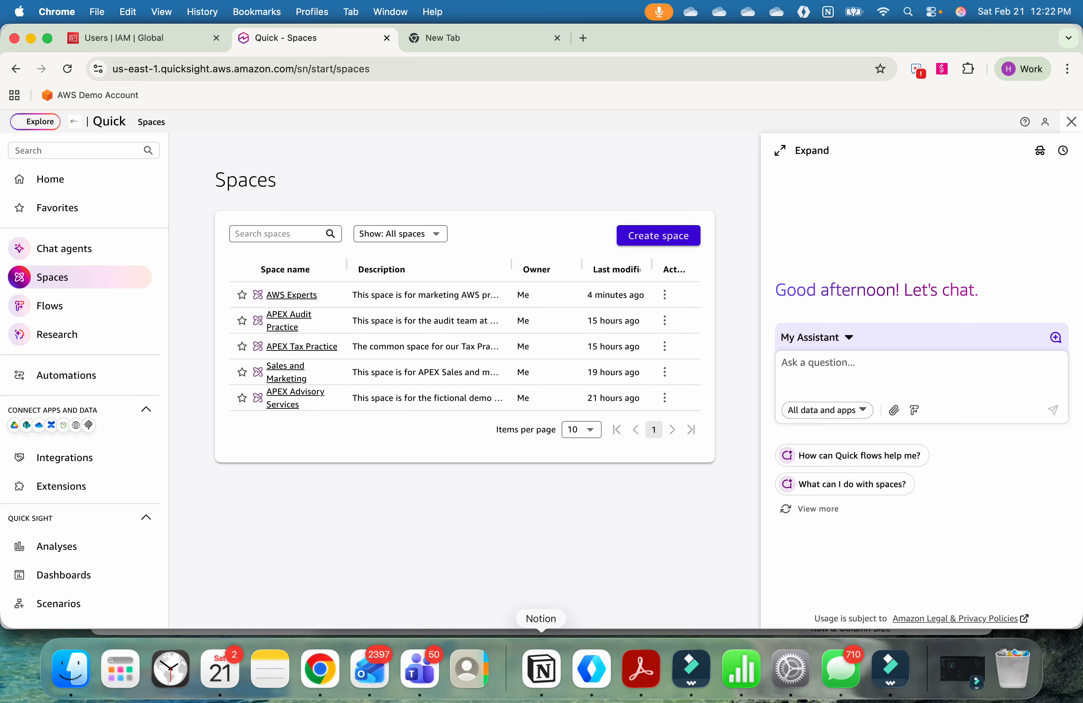
click(641, 669)
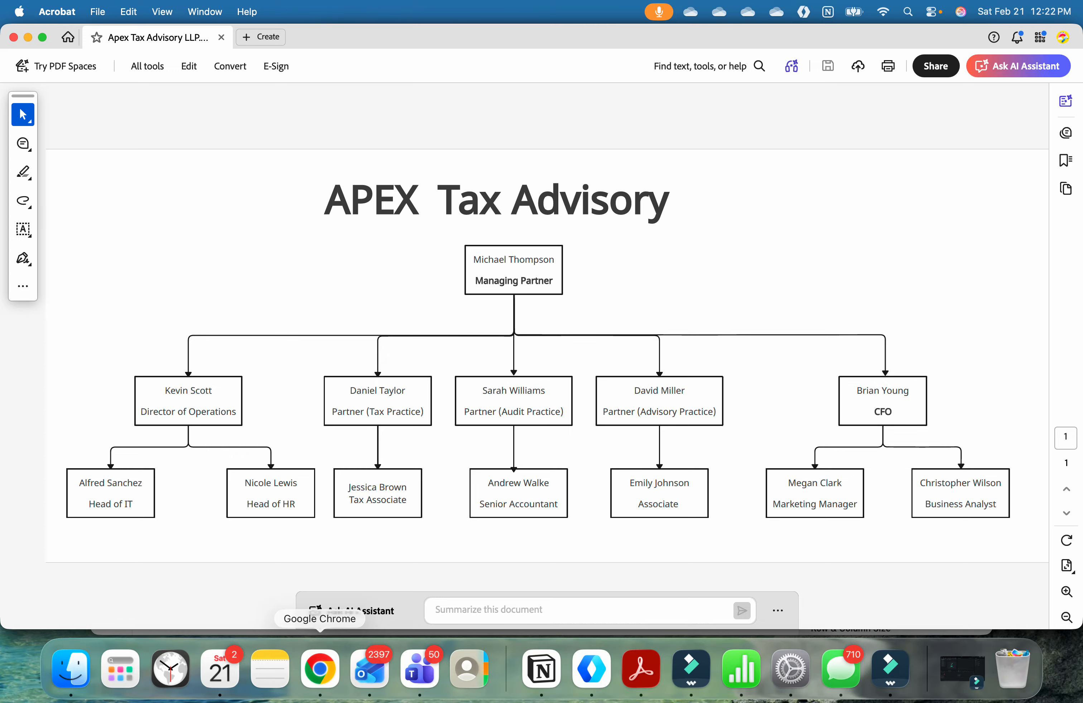
right_click(320, 669)
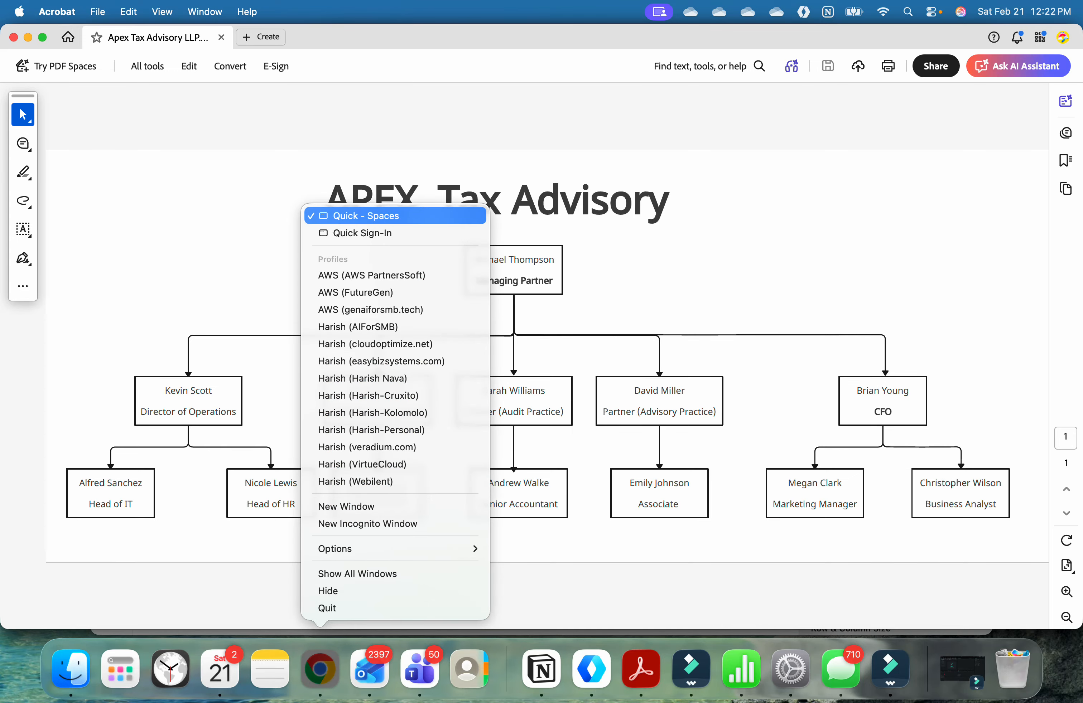
click(361, 216)
Step: Create a new space and name it "APEX HR Team"
click(658, 239)
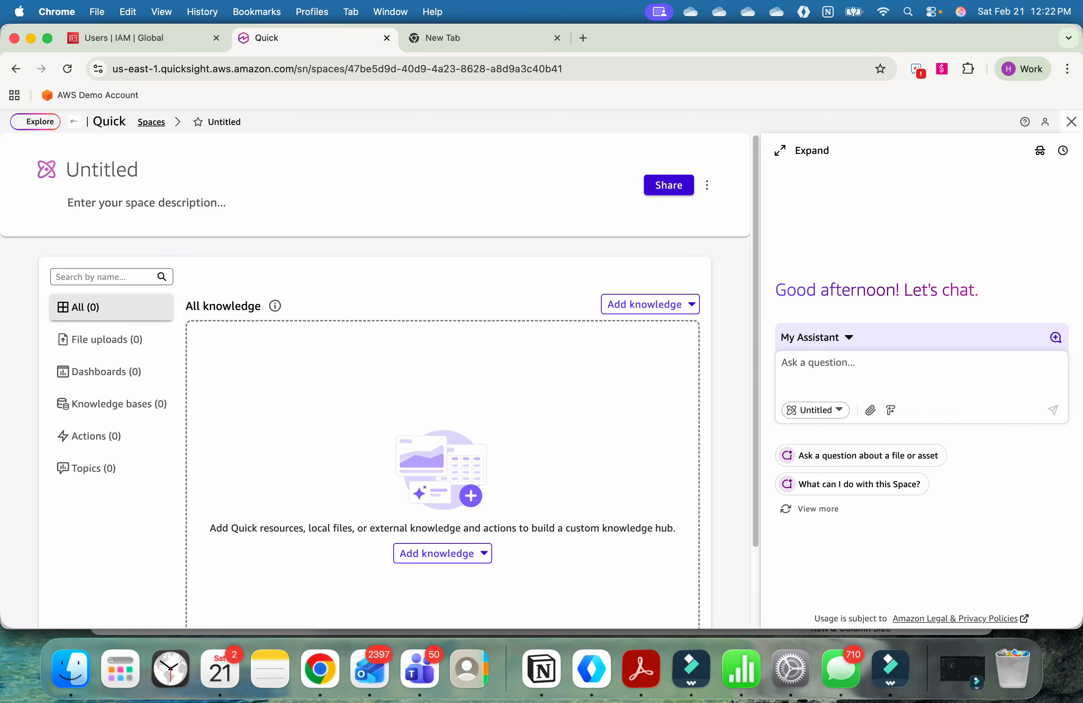
click(103, 169)
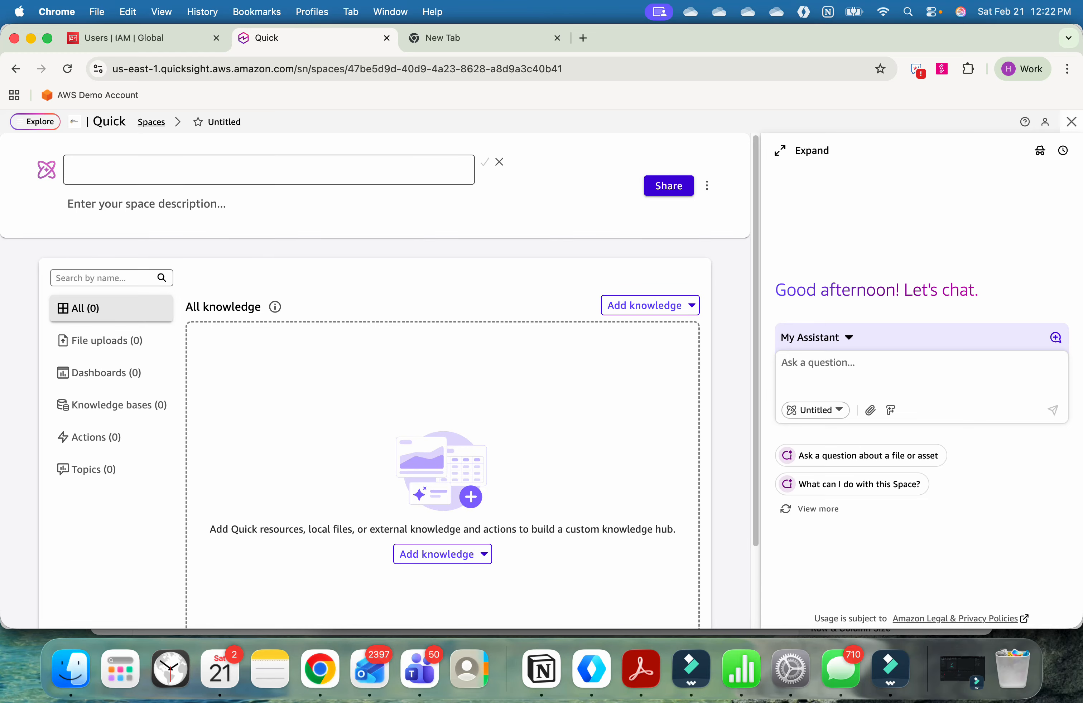
text(A)
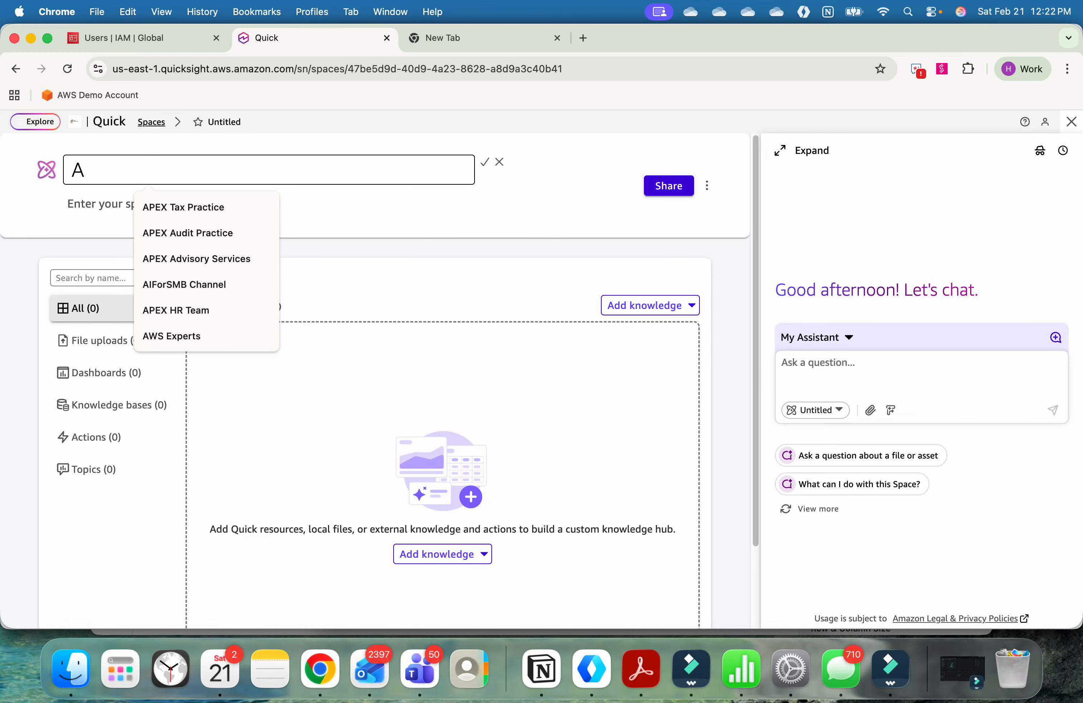
text(PEX H)
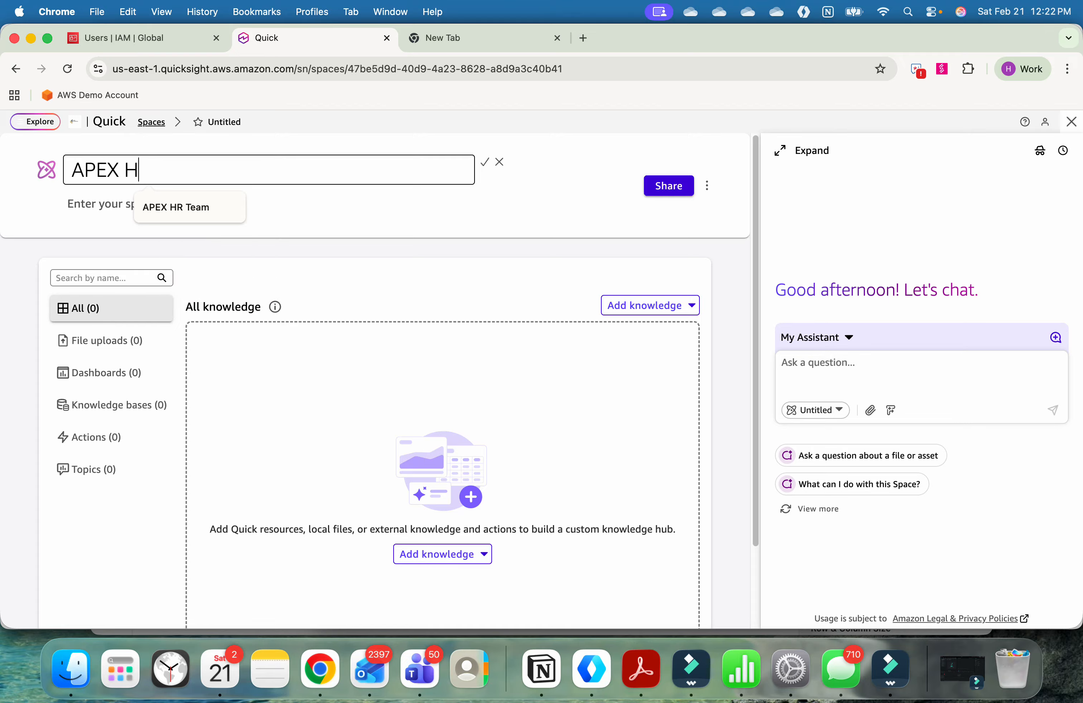
click(175, 207)
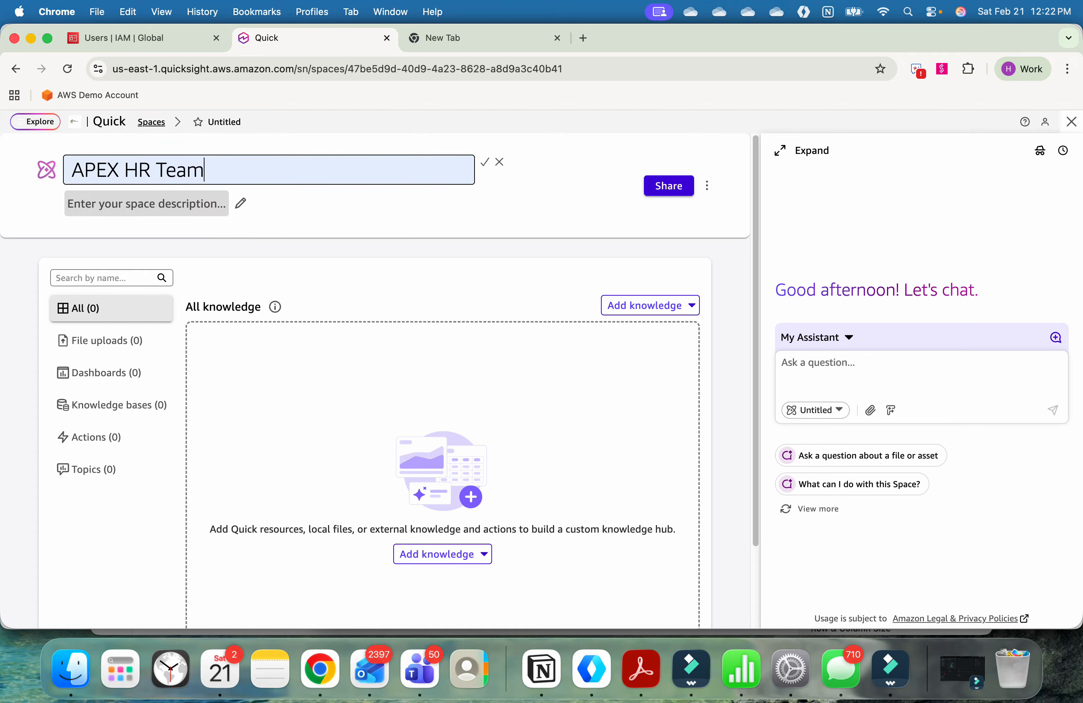
Step: Set the space's description to "This space is for the HR department use within Apex."
click(176, 206)
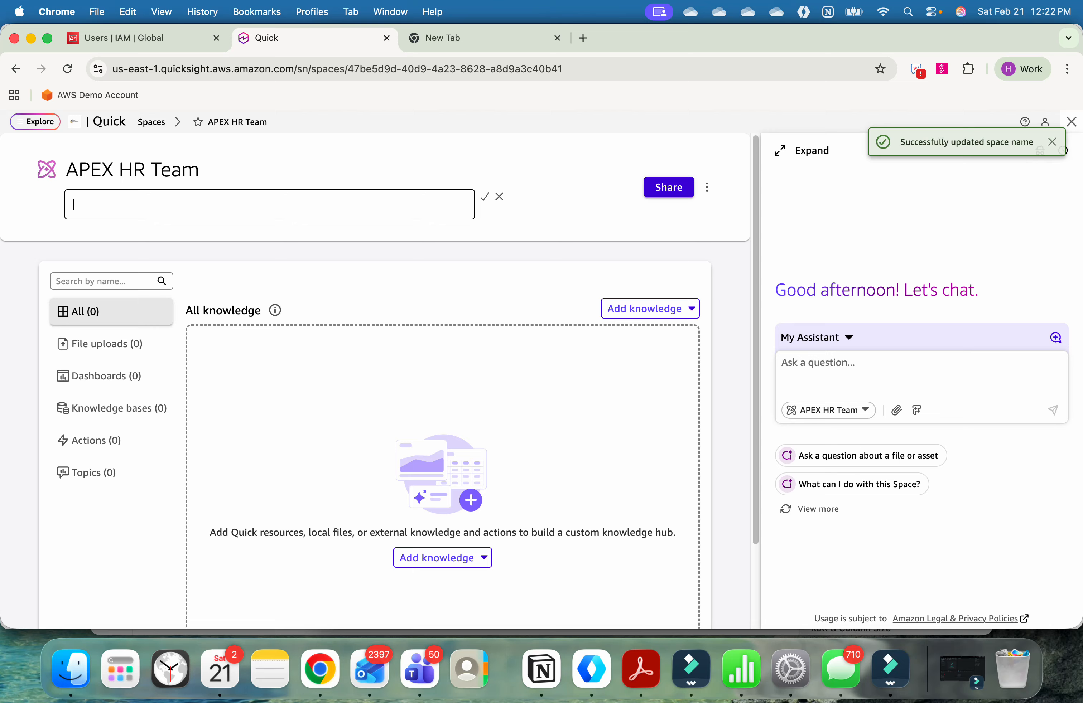
text(This space is for the HR )
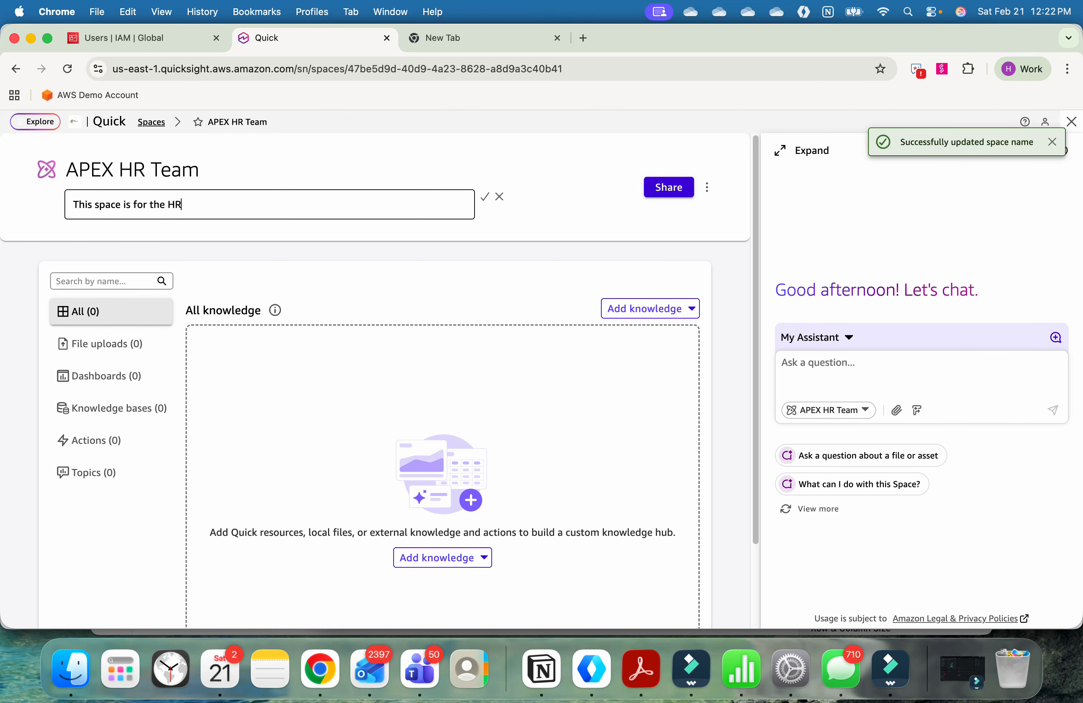
text(department )
text(used)
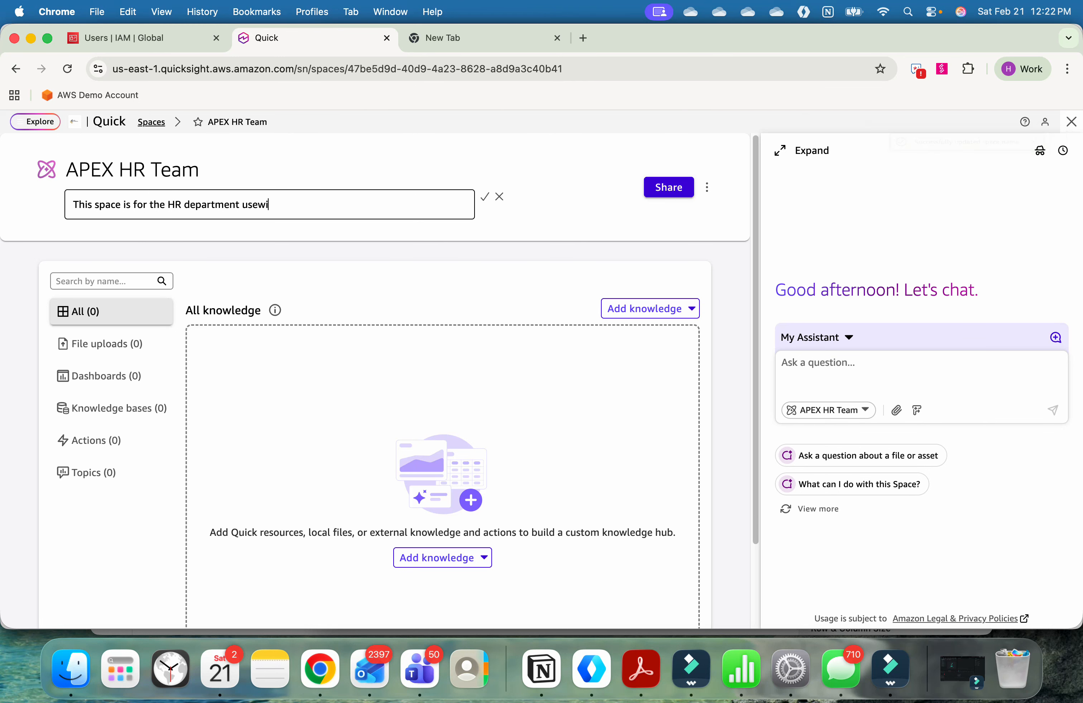
key(BackSpace)
text(within Apex.)
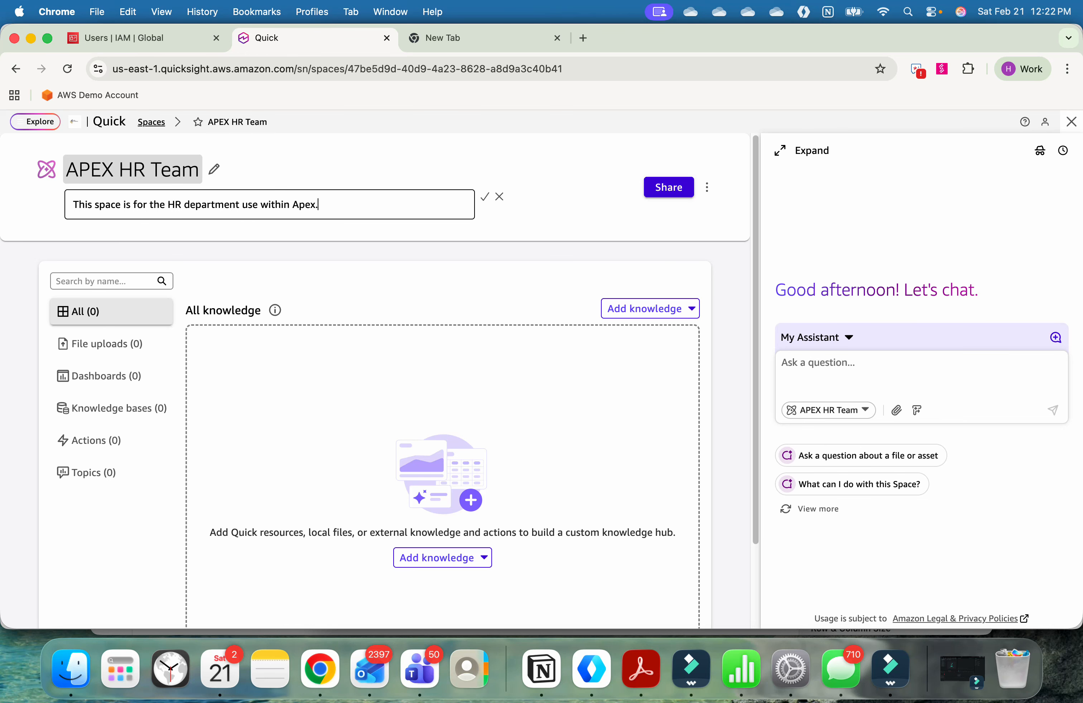
click(484, 197)
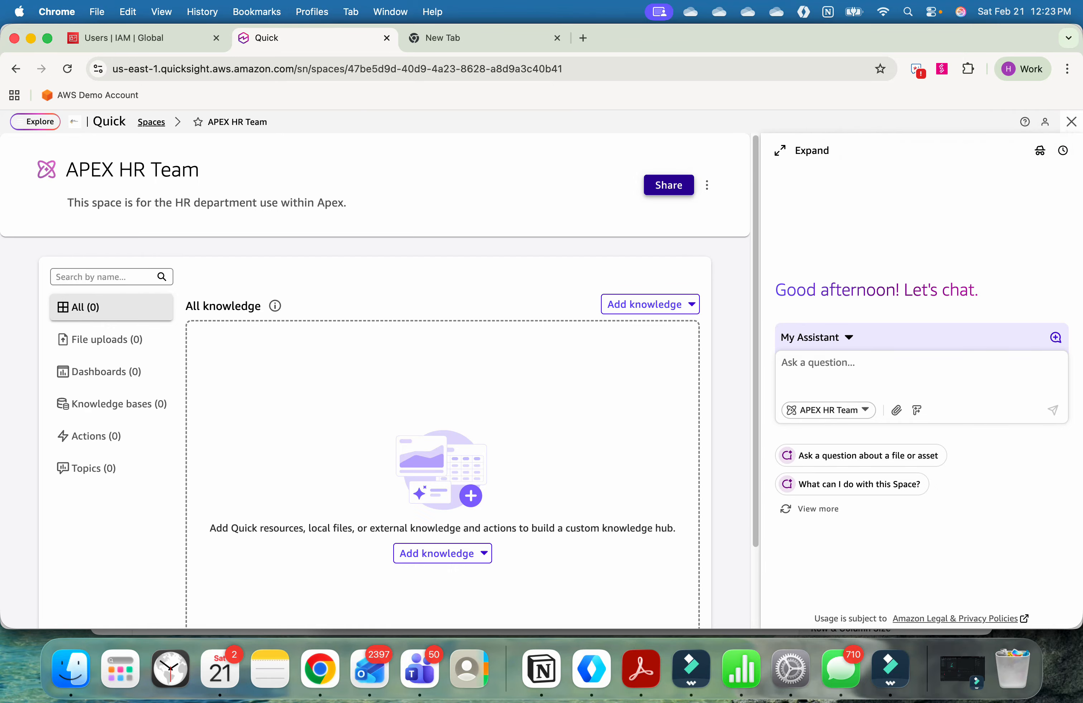
Step: Share the APEX HR Team space with Operations_Group, giving the group Owner permission
click(668, 185)
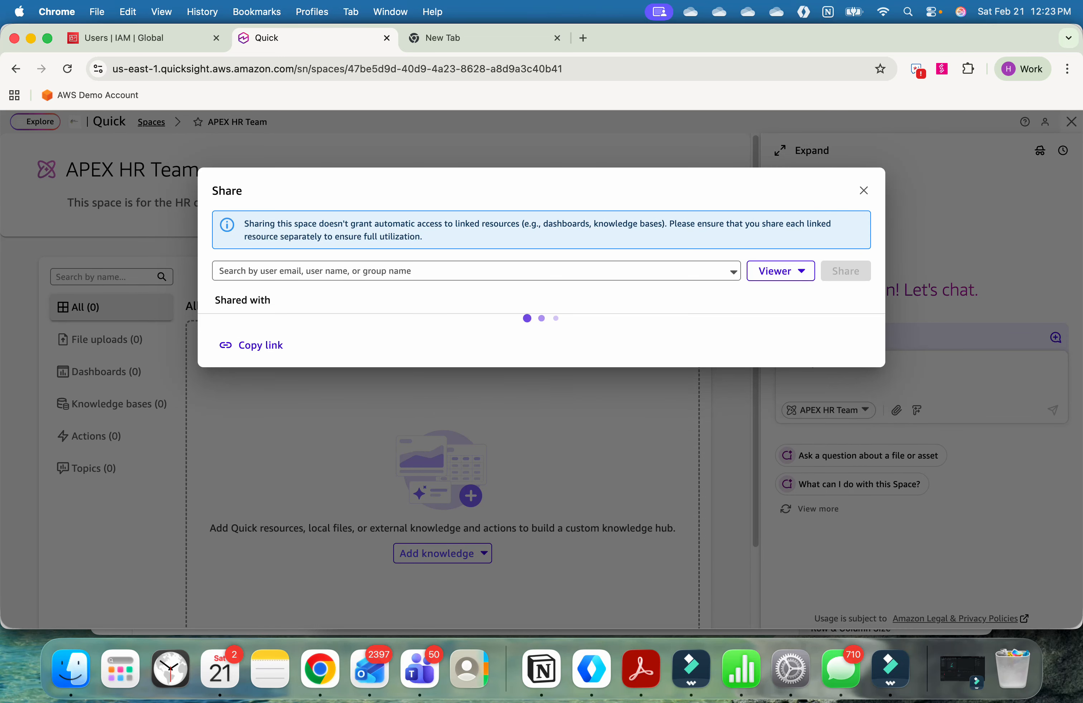
click(470, 270)
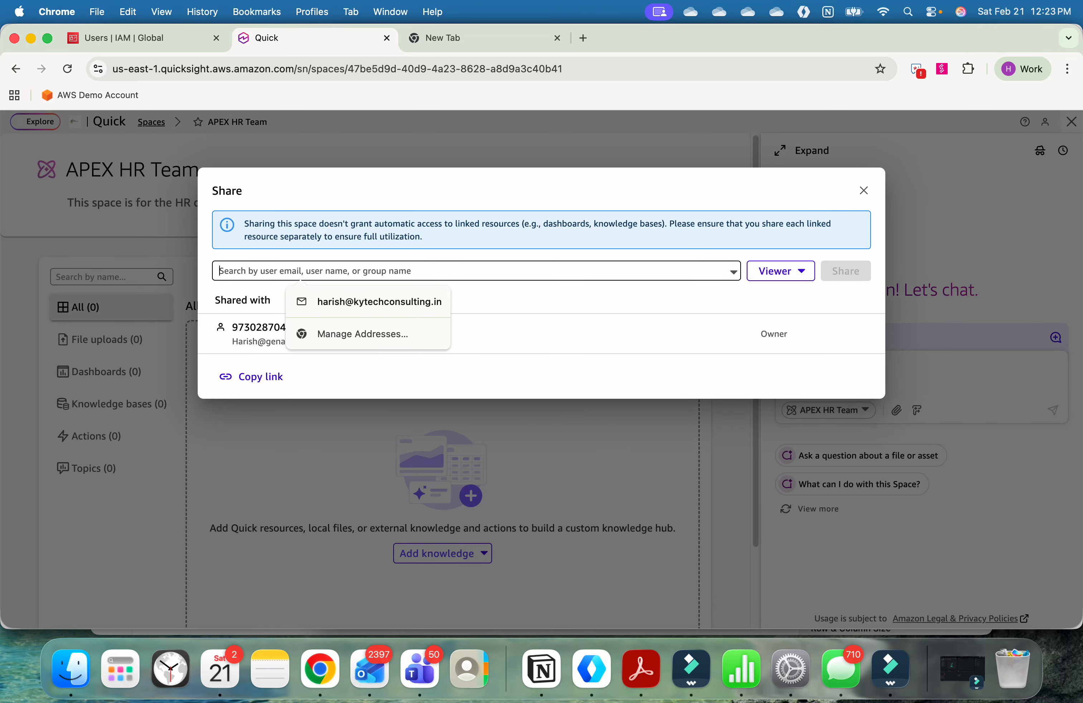
text(operat)
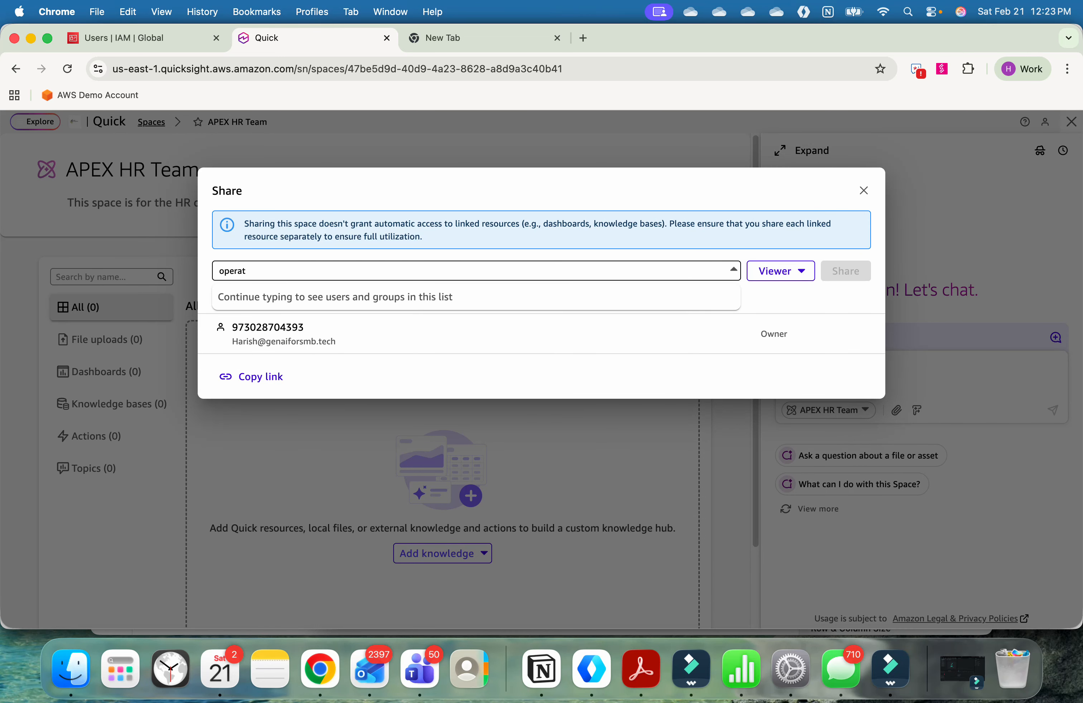
click(314, 309)
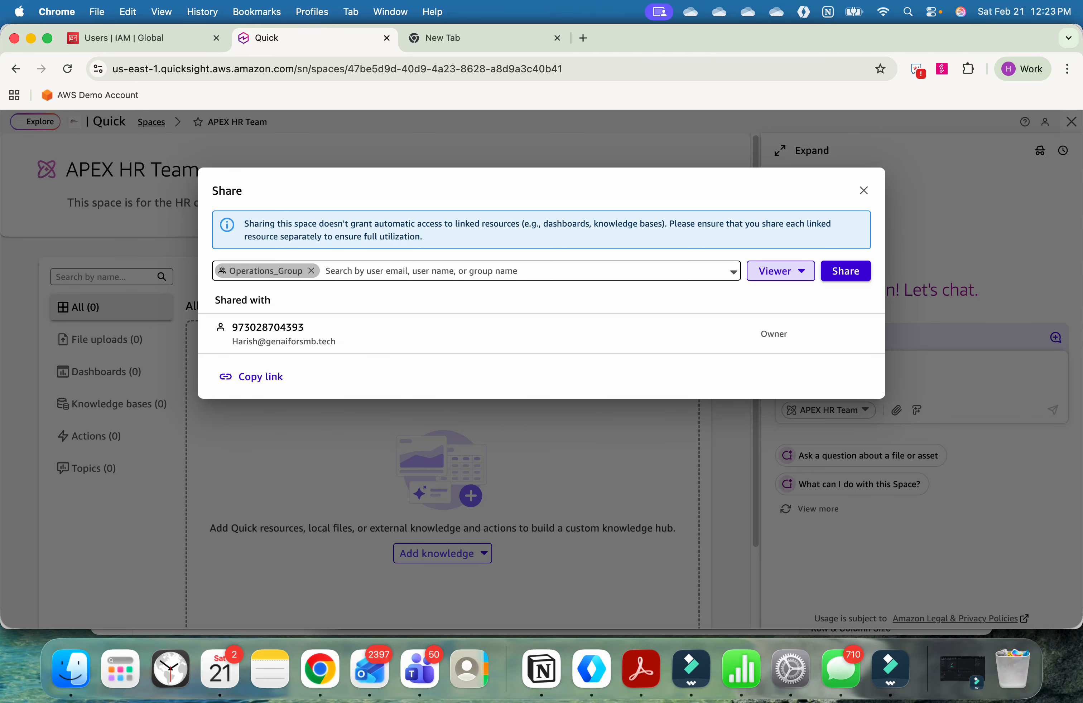
click(781, 271)
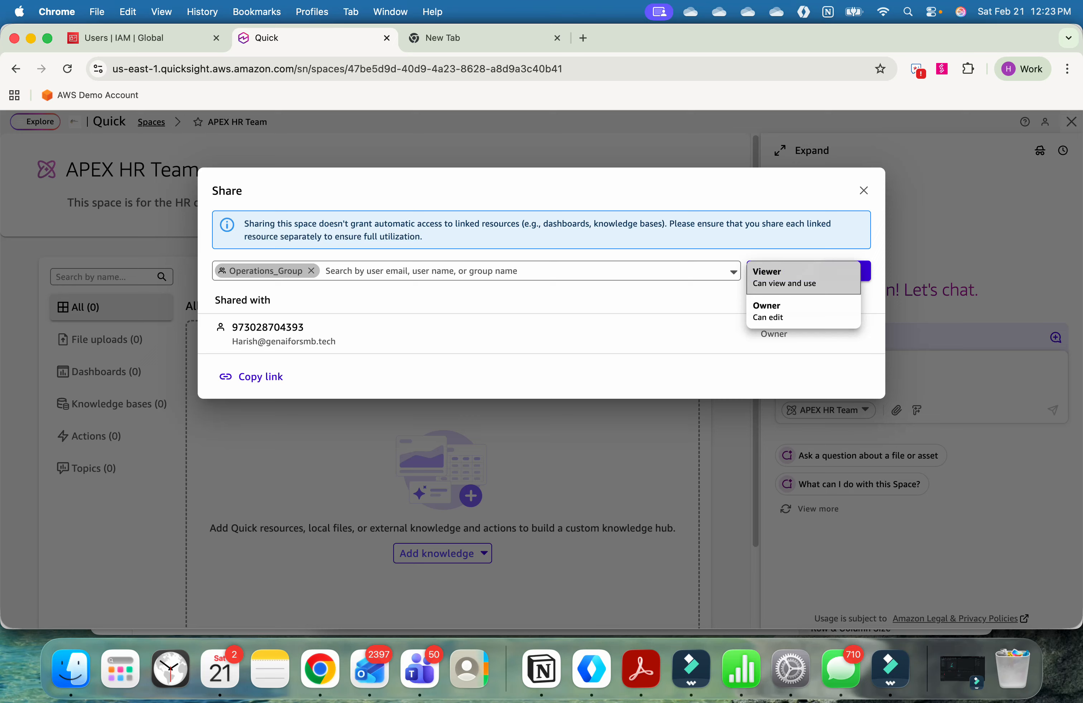
click(776, 303)
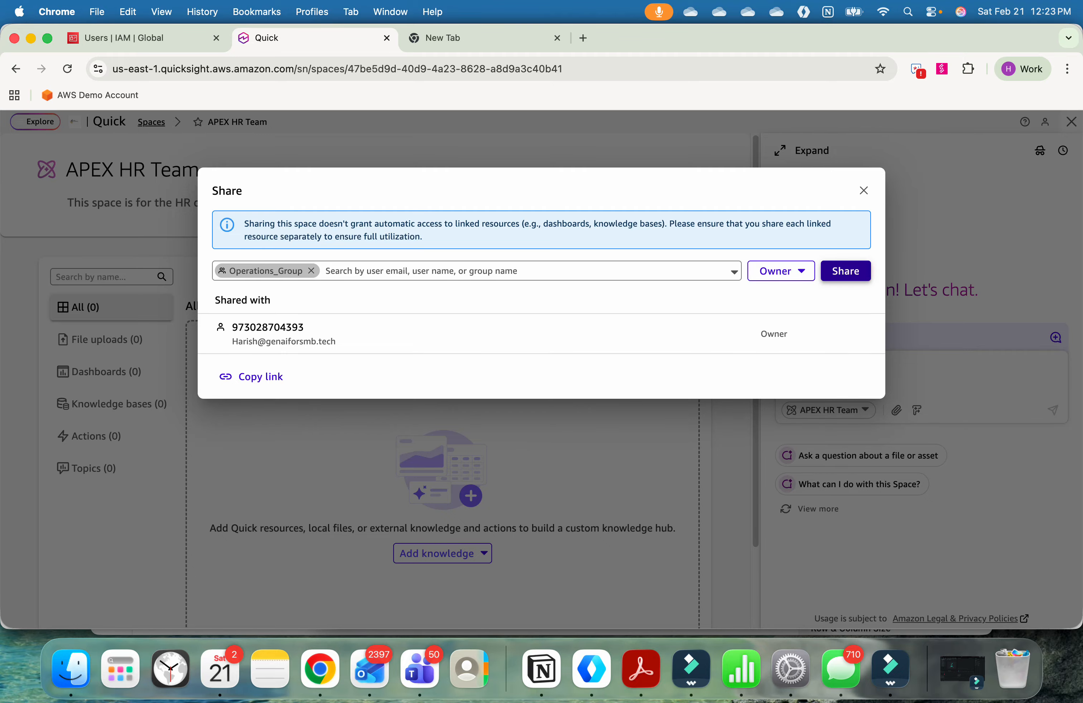
click(846, 270)
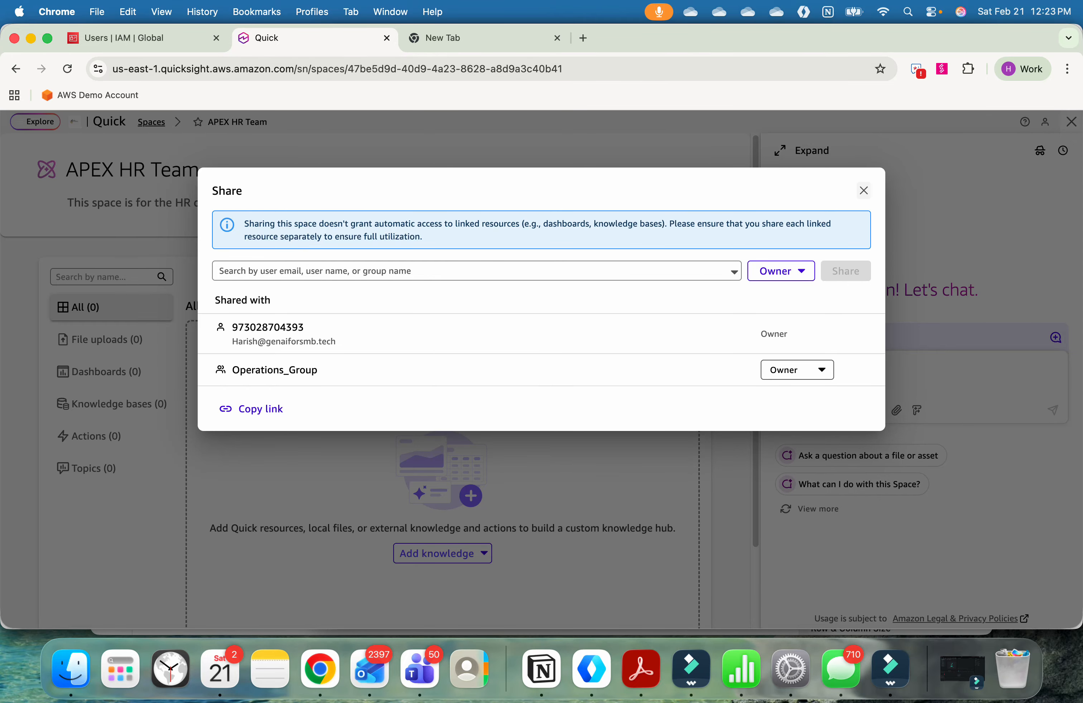
click(863, 190)
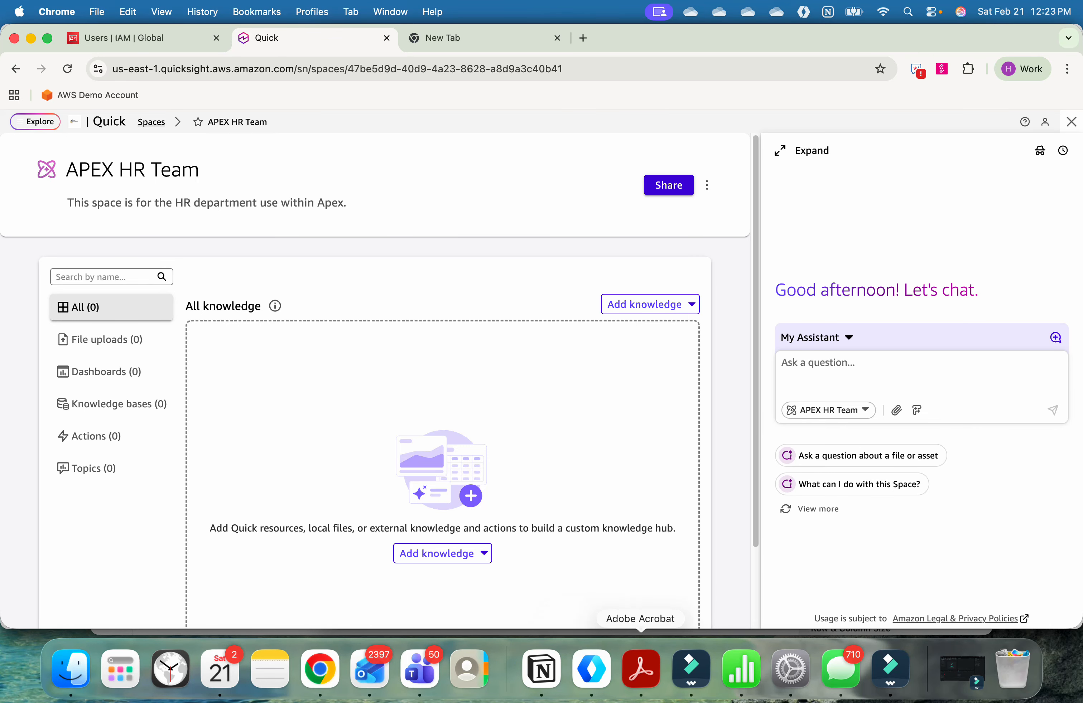
Step: Consult the org chart in Acrobat, then sign in to Quick as the Director of Operations in the AWS (genaiforsmb.tech) Chrome profile
click(641, 669)
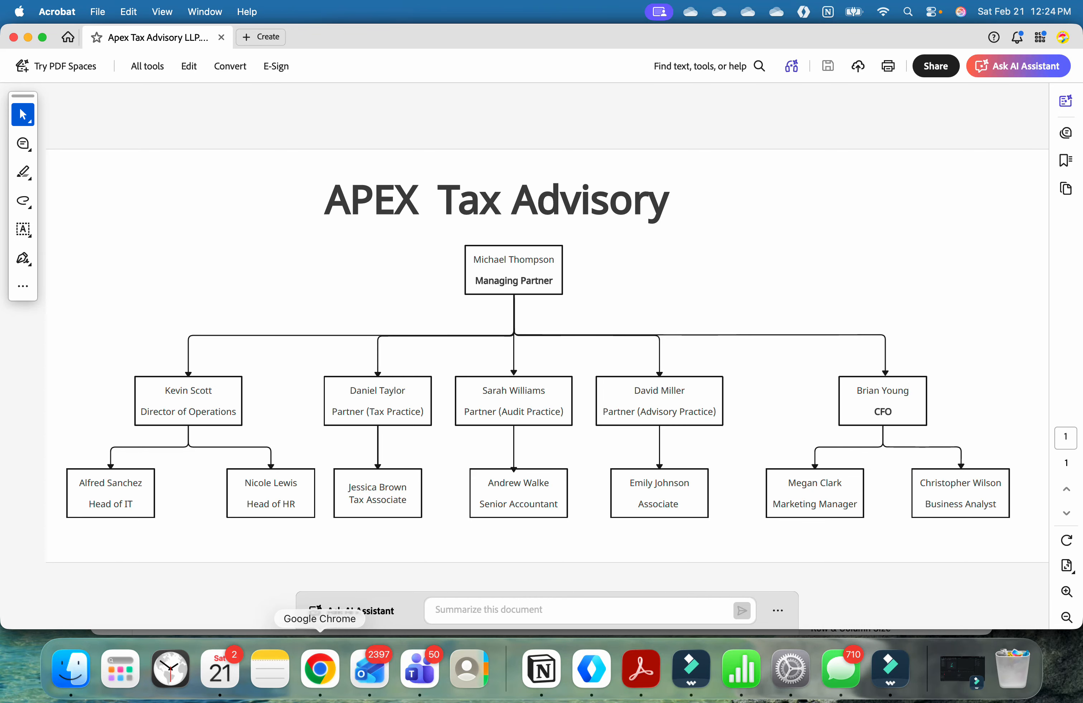
right_click(320, 667)
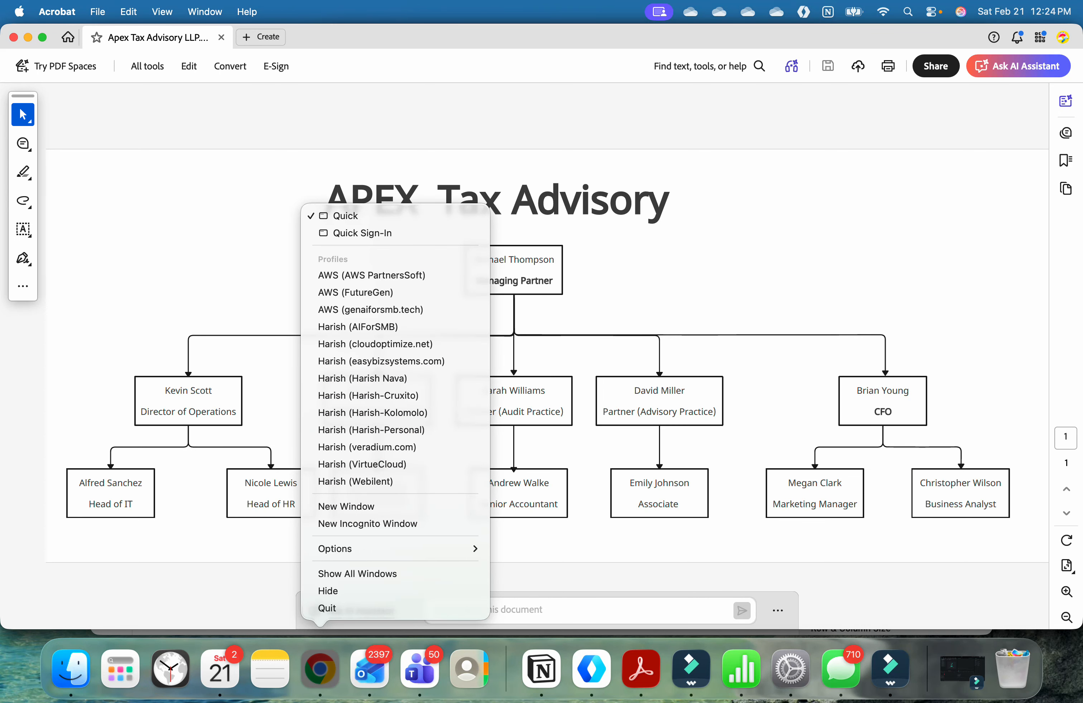
click(370, 310)
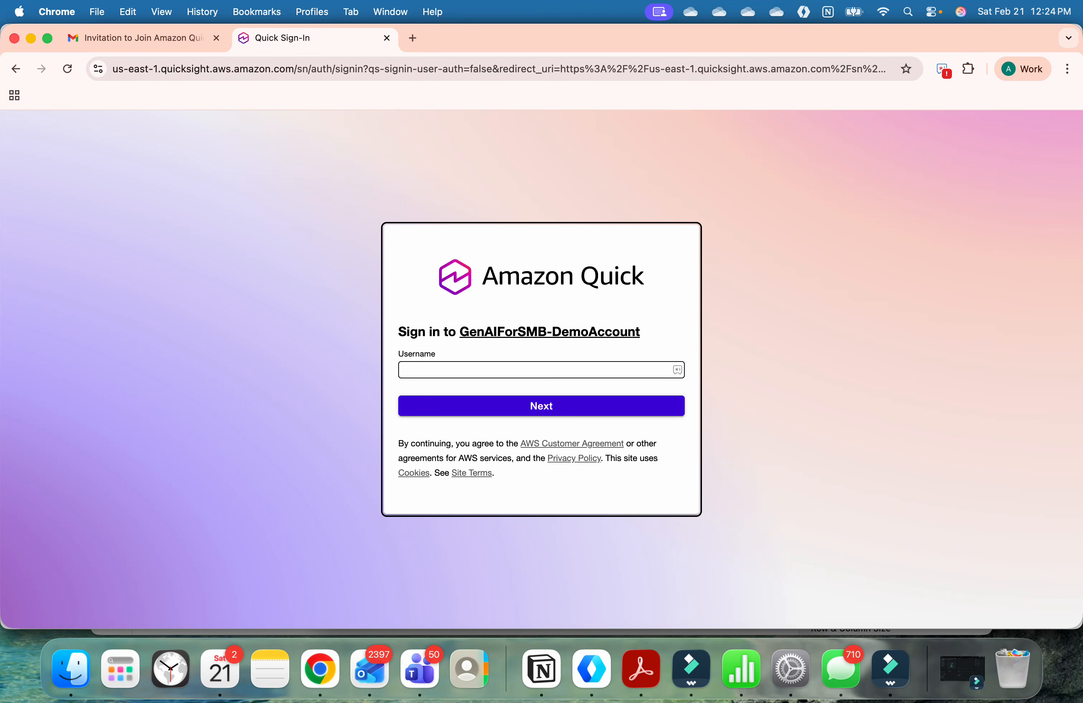
text(Kevin)
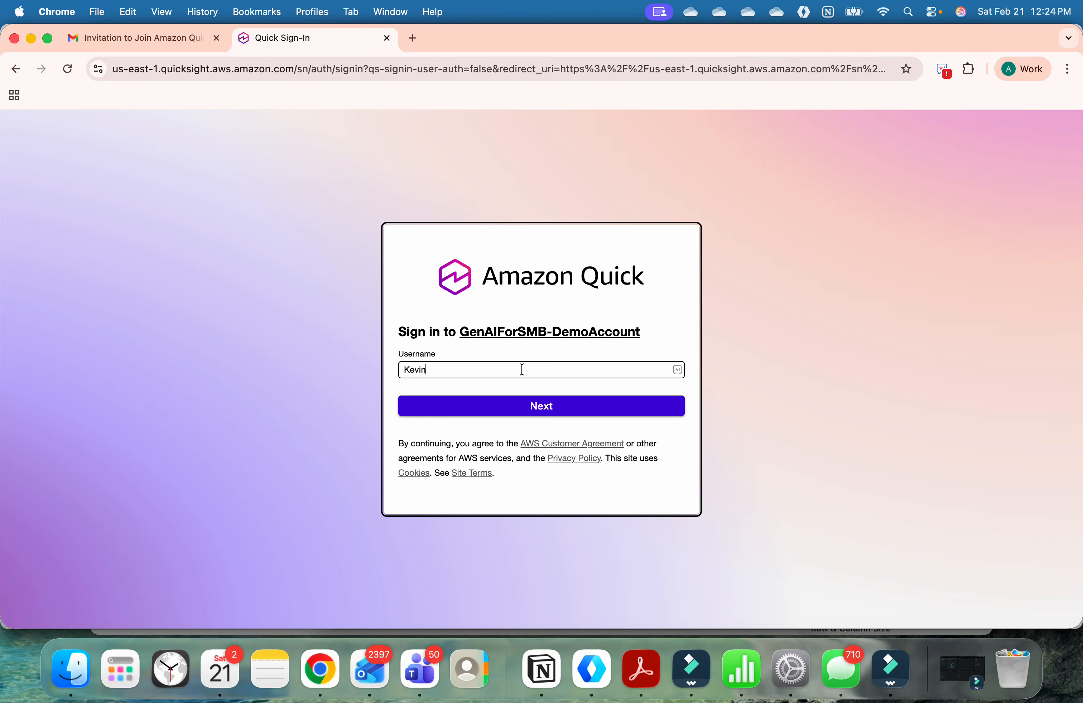
text(S)
key(Return)
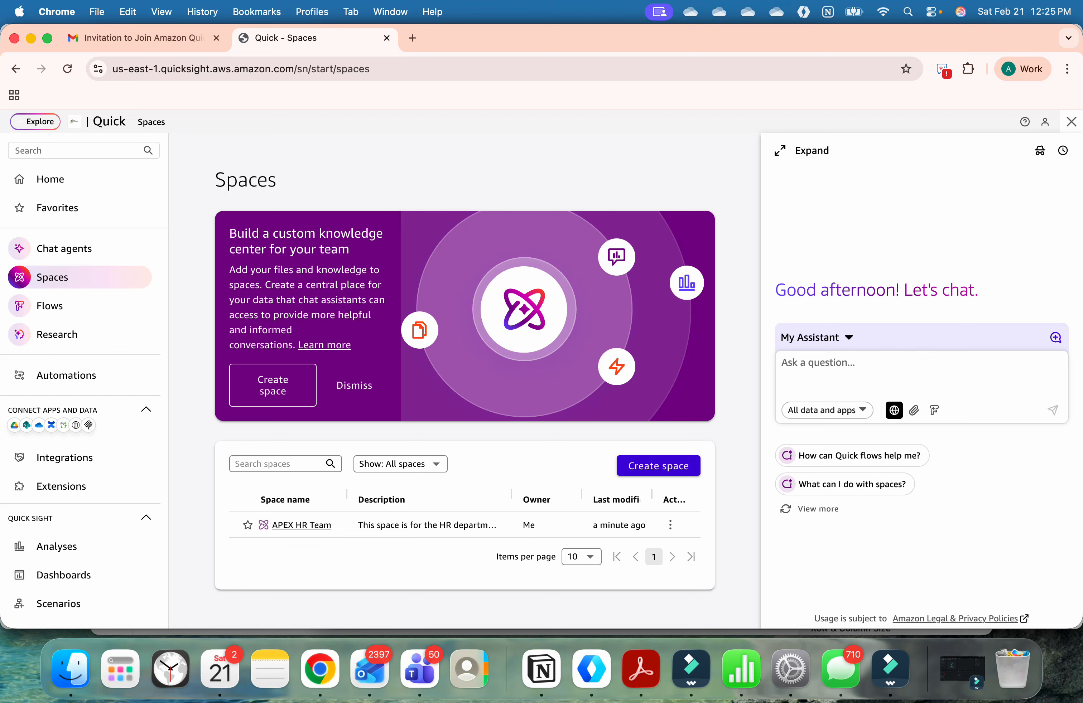
Step: Sign out of Quick and submit the Tax Practice partner's username for sign-in, checking the name against the org chart in Acrobat
click(1045, 121)
click(949, 264)
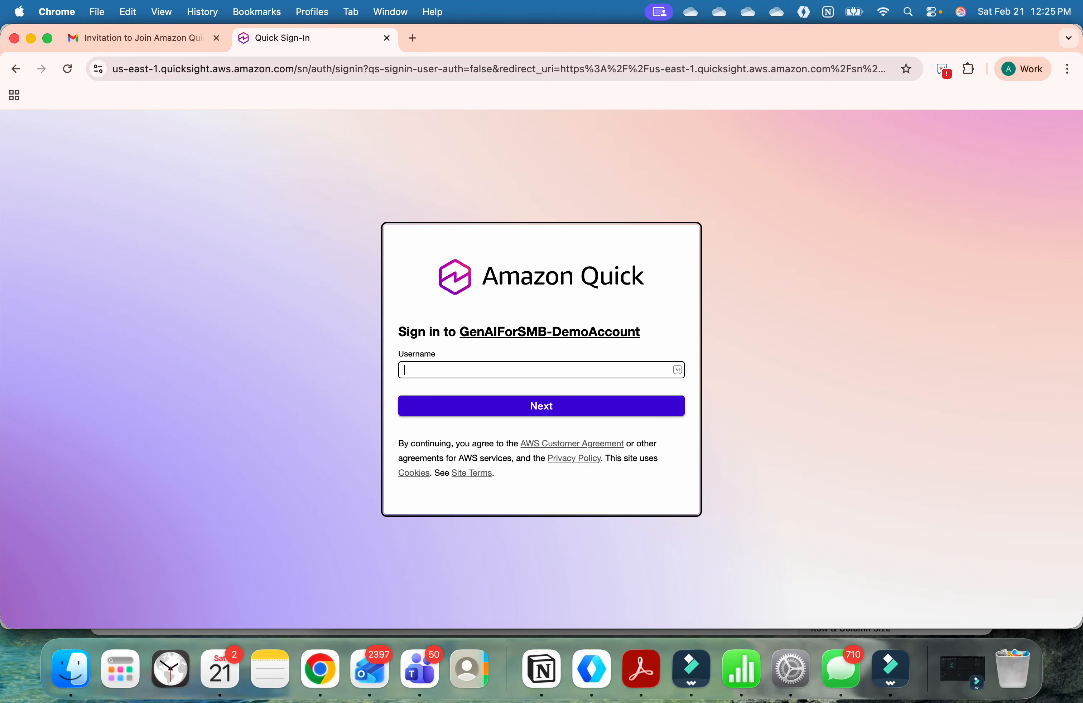
key(super+Tab)
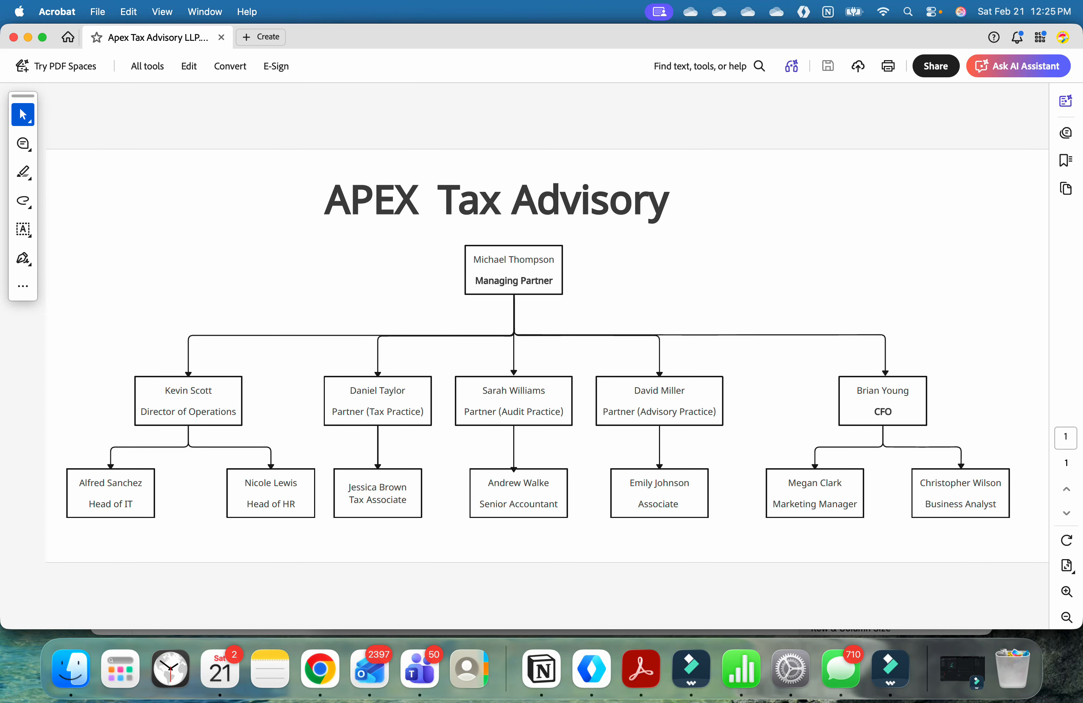
key(super+Tab)
text(Da)
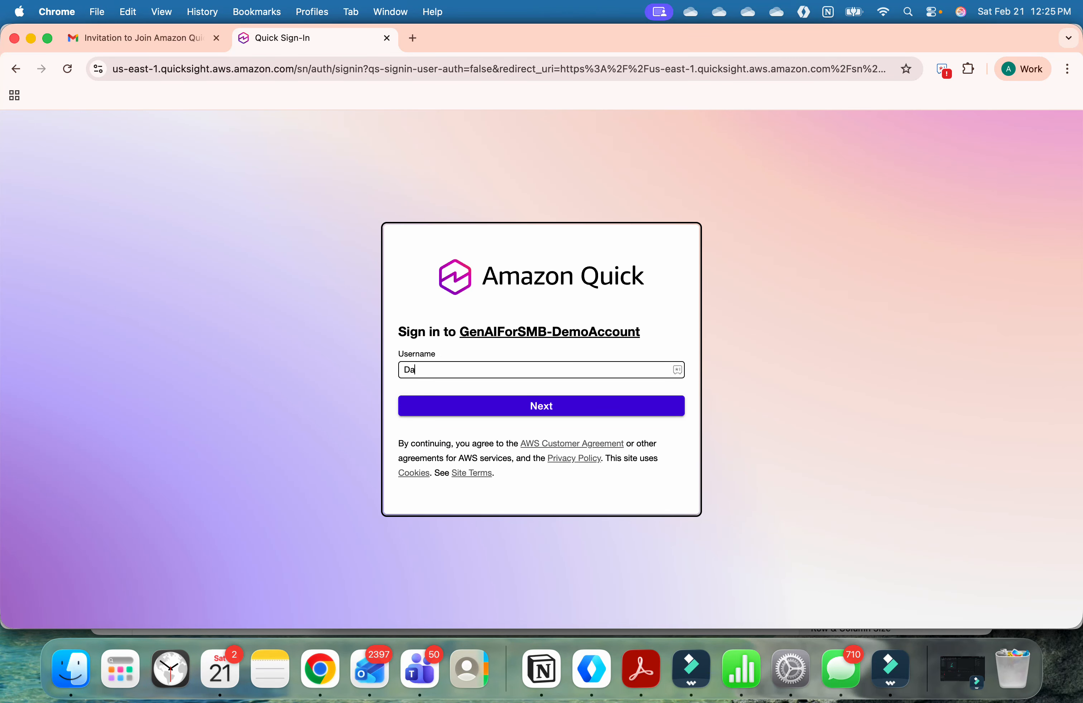
text(nier)
text(lT)
key(super+Tab)
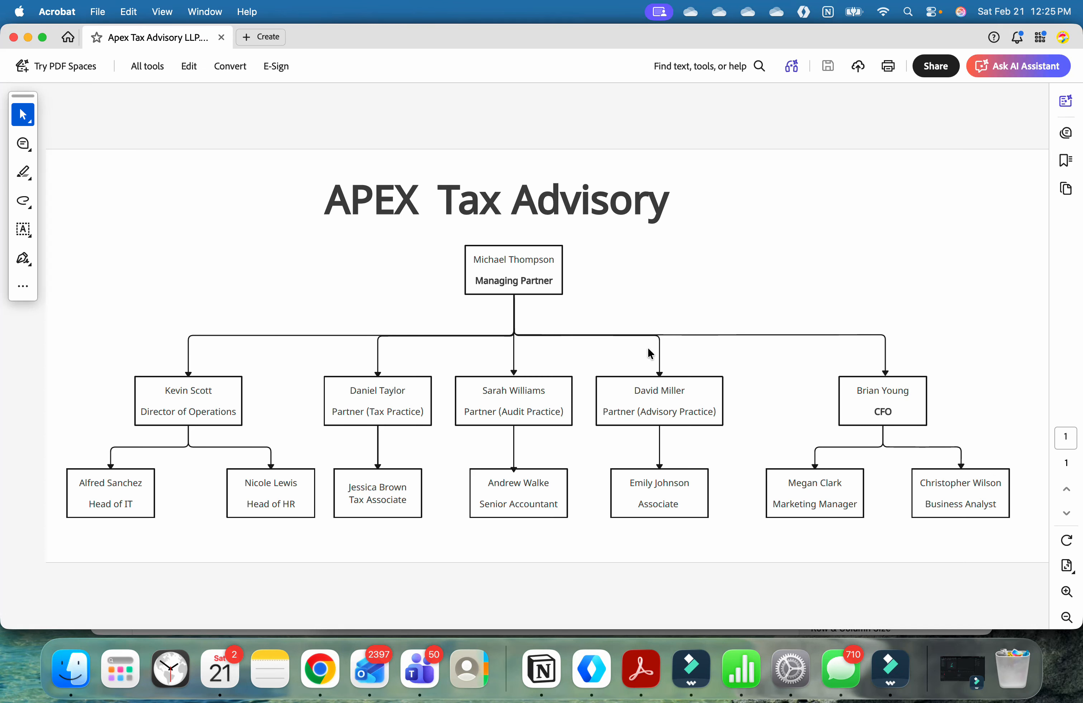
key(super+Tab)
key(Return)
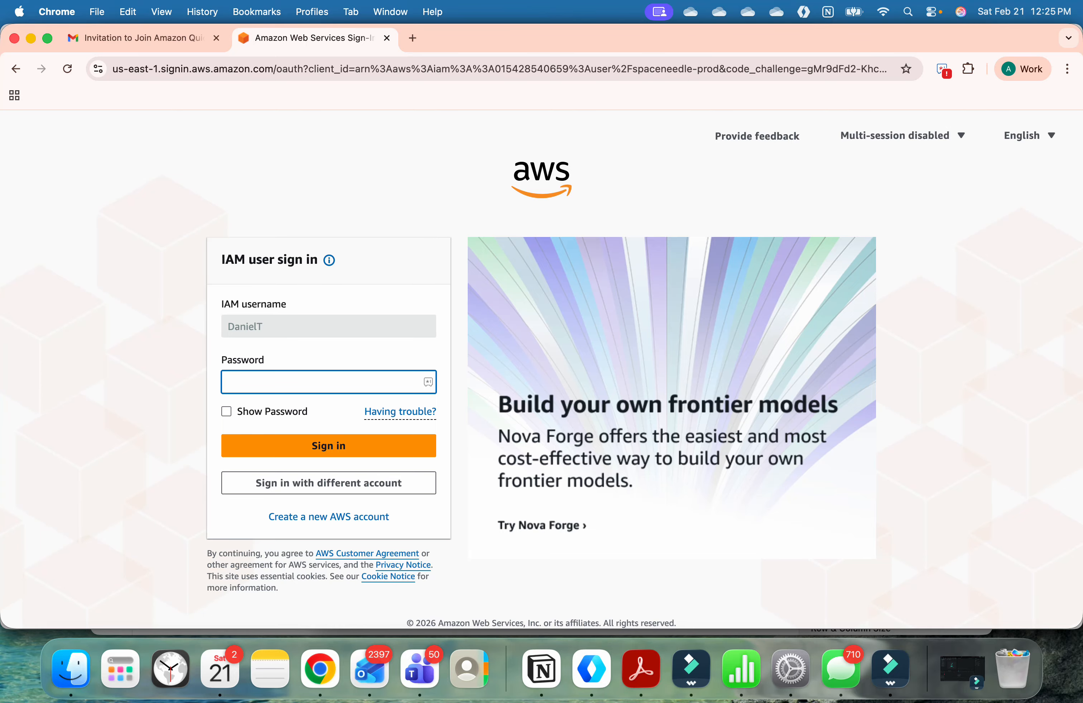
Step: Enter the Tax Practice partner's account password to sign in, and open that user's list of spaces
text(•••••••••••••)
key(Return)
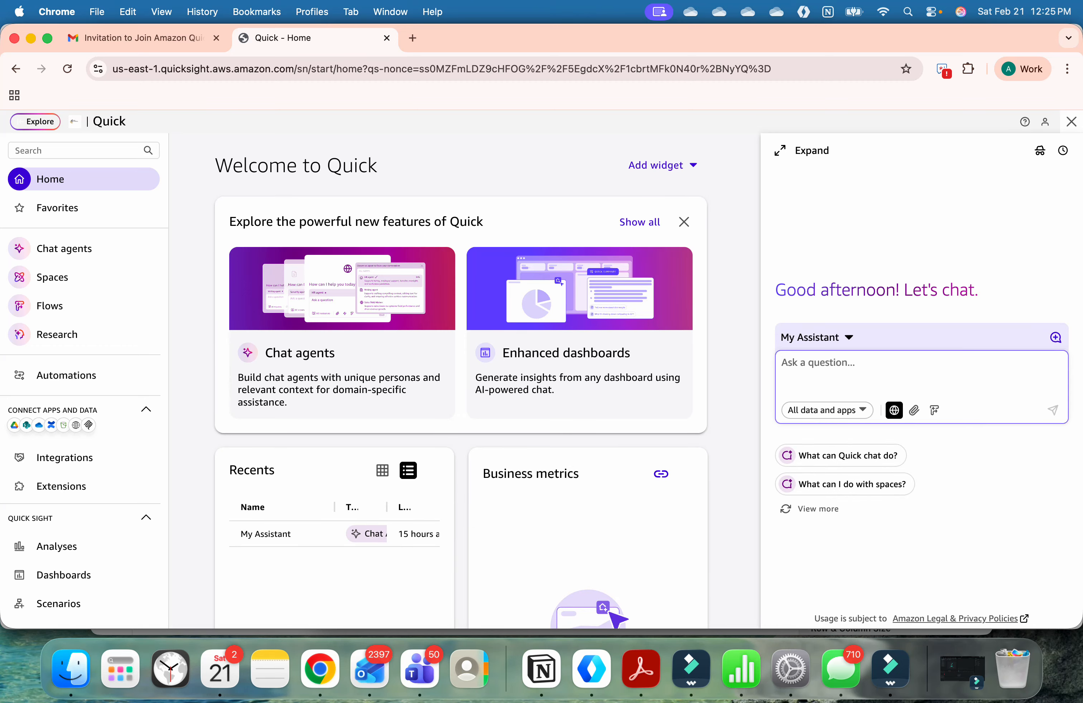
click(137, 277)
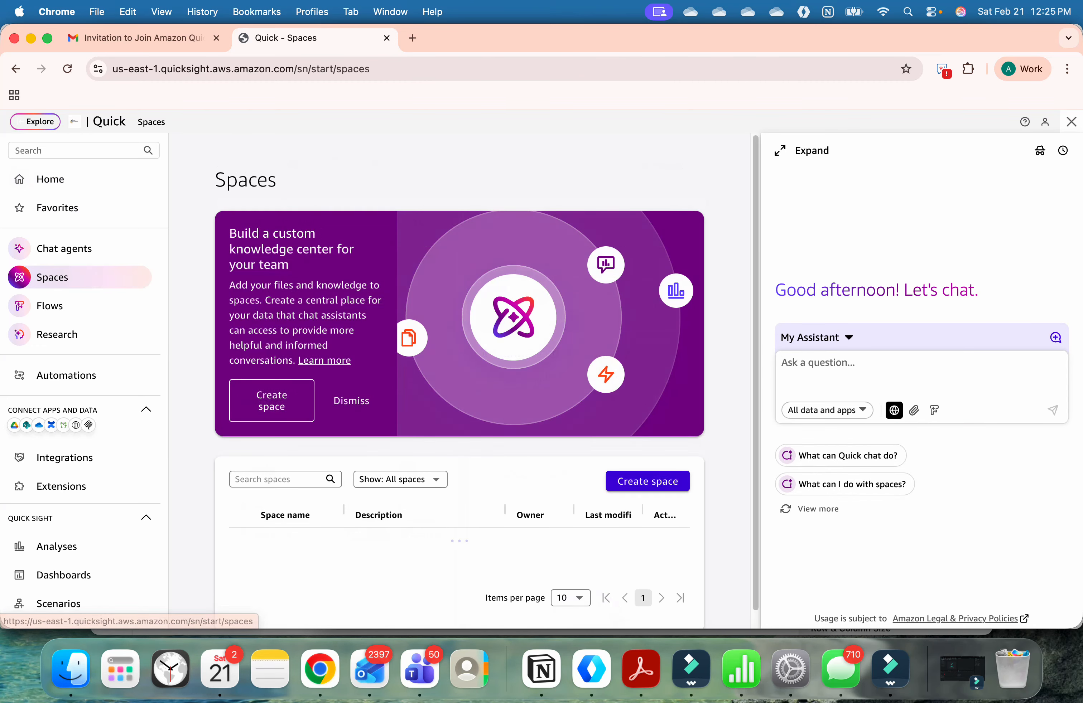